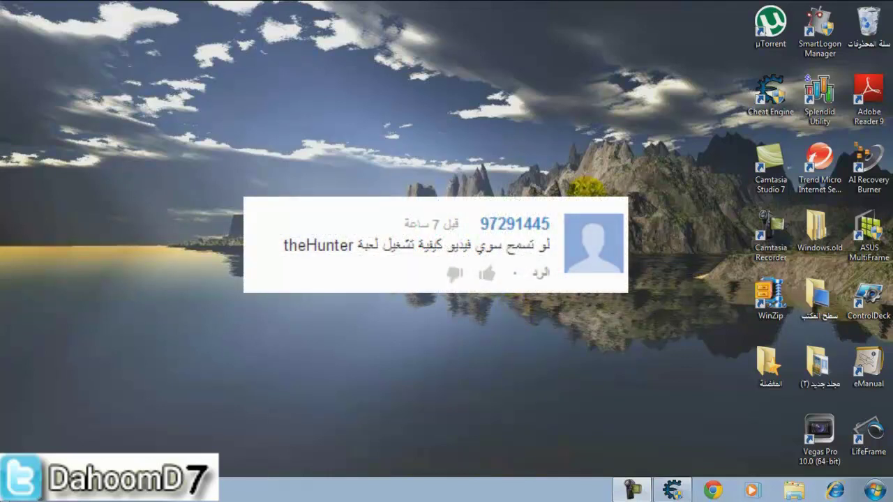
- Open The Hunter 2012 torrent file from the desktop in µTorrent, decline loading its trackers and close the µTorrent window
left_click(428, 237)
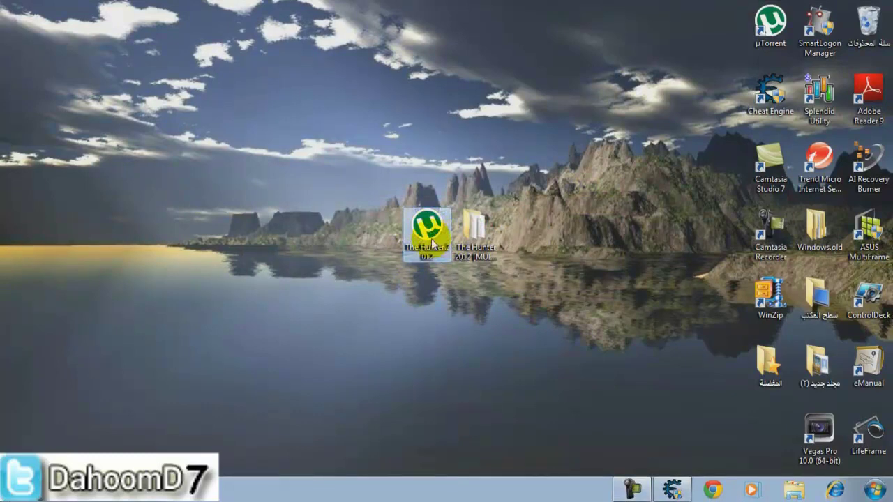
double_click(436, 244)
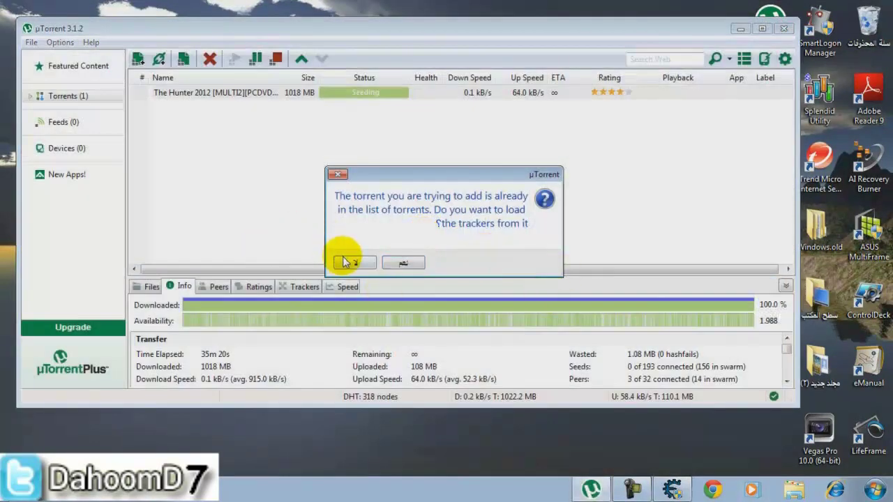
left_click(347, 261)
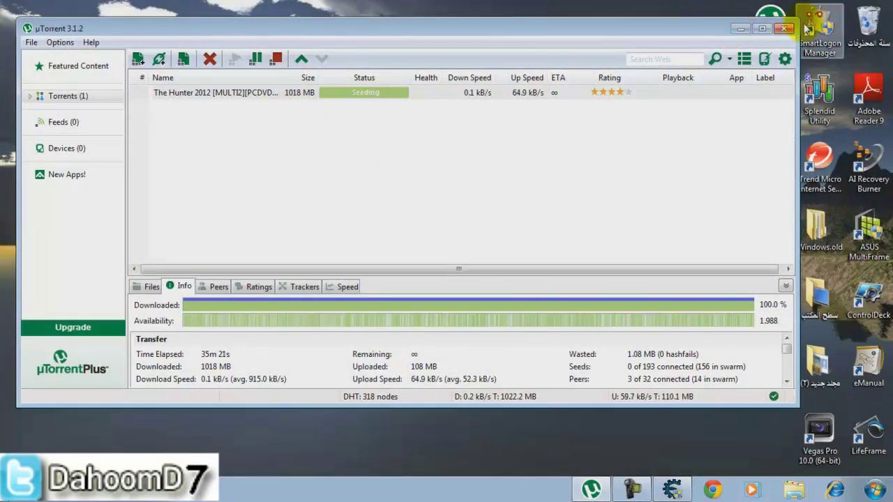
left_click(784, 28)
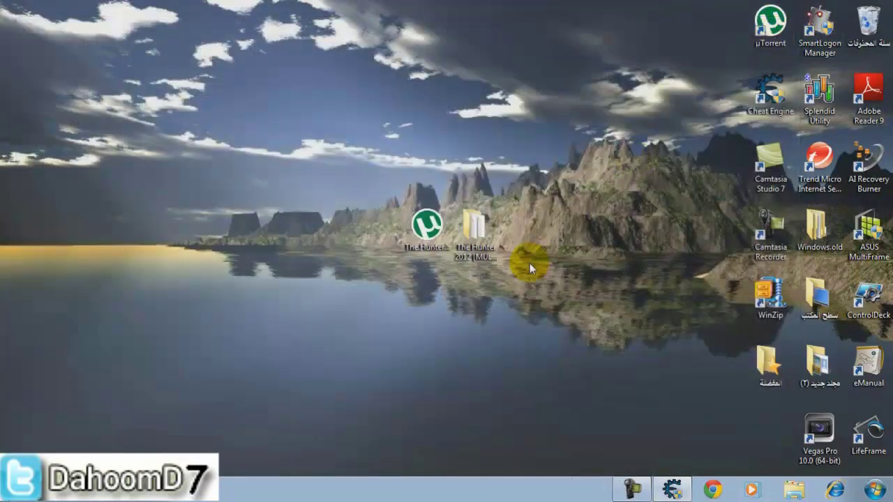
- Open the downloaded The Hunter 2012 folder on the desktop
left_click(422, 228)
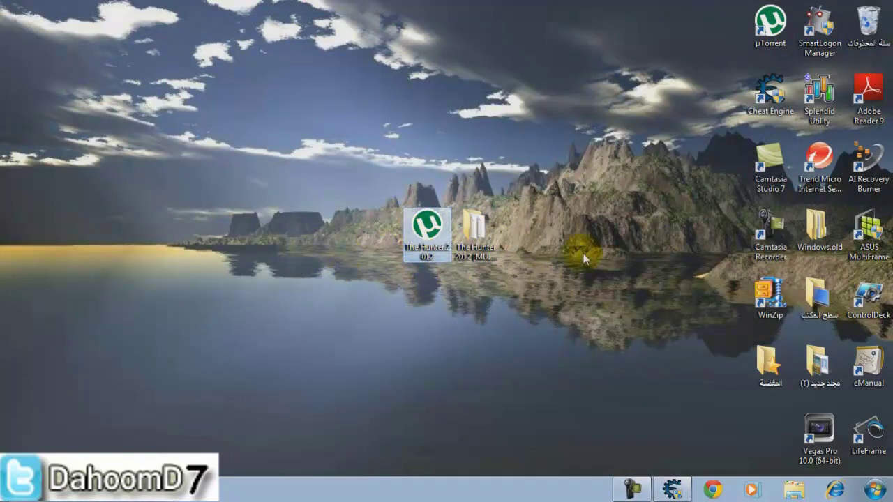
left_click(476, 252, "ctrl")
left_click(465, 252)
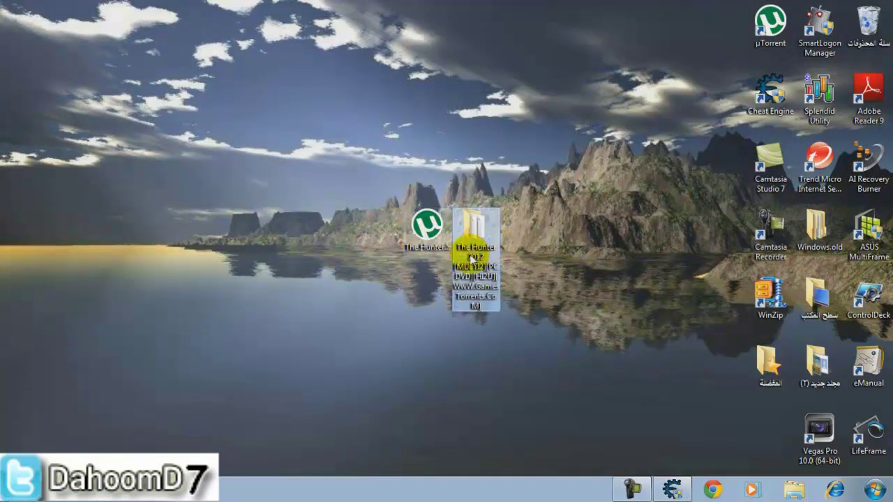
double_click(484, 235)
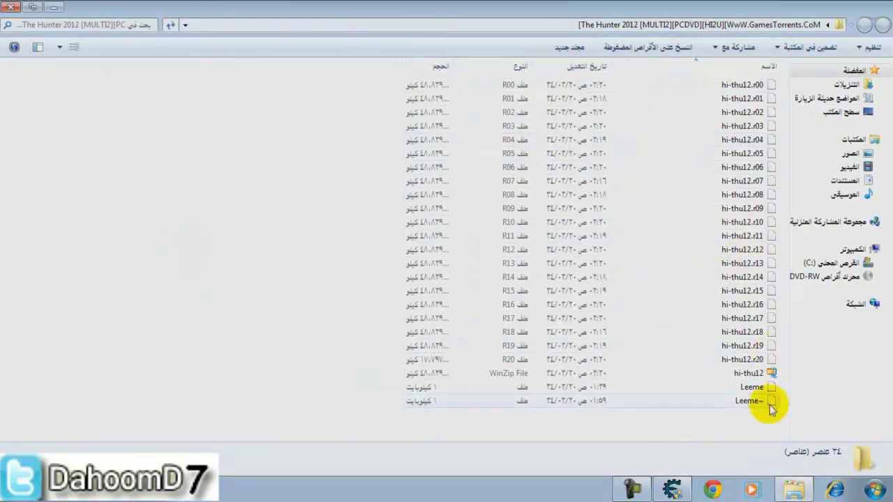
- Extract the hi-thu12.rar archive into the current folder using the WinZip evaluation version
left_click(762, 373)
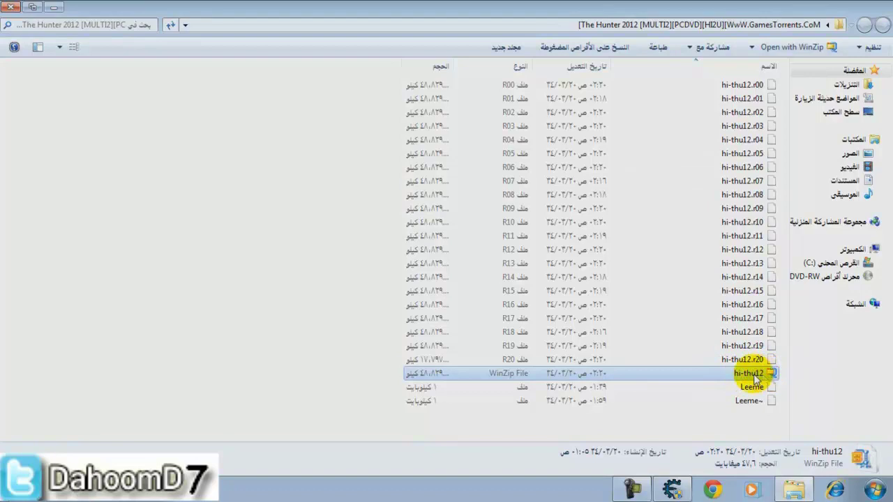
right_click(719, 374)
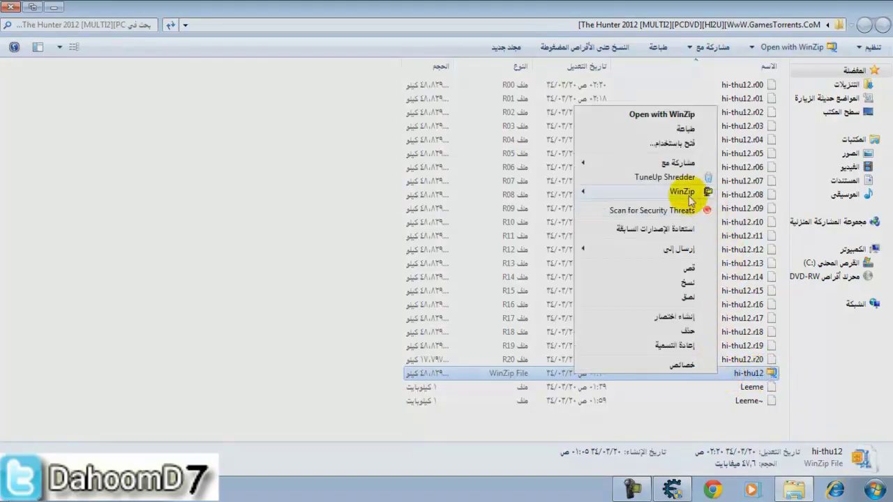
mouse_move(600, 192)
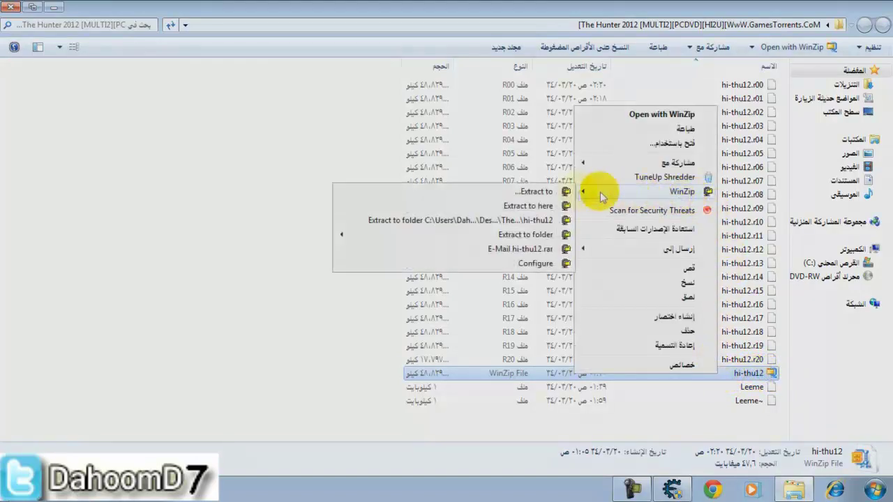
left_click(551, 206)
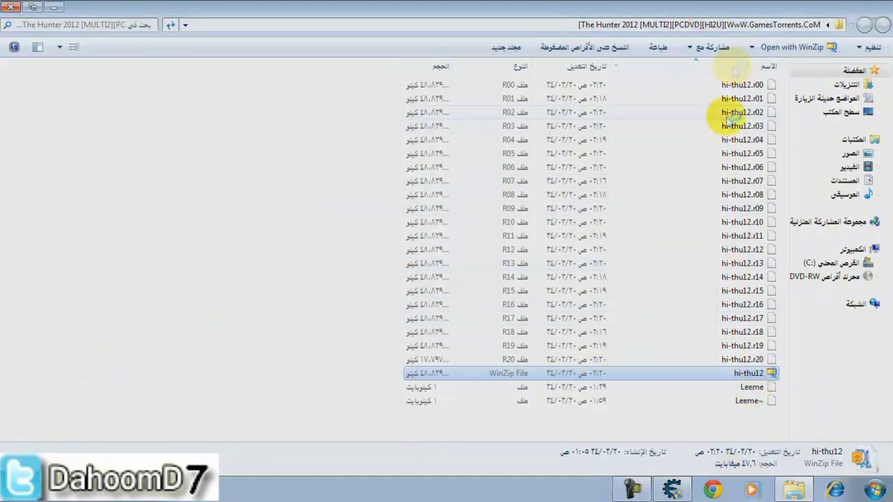
left_click(403, 306)
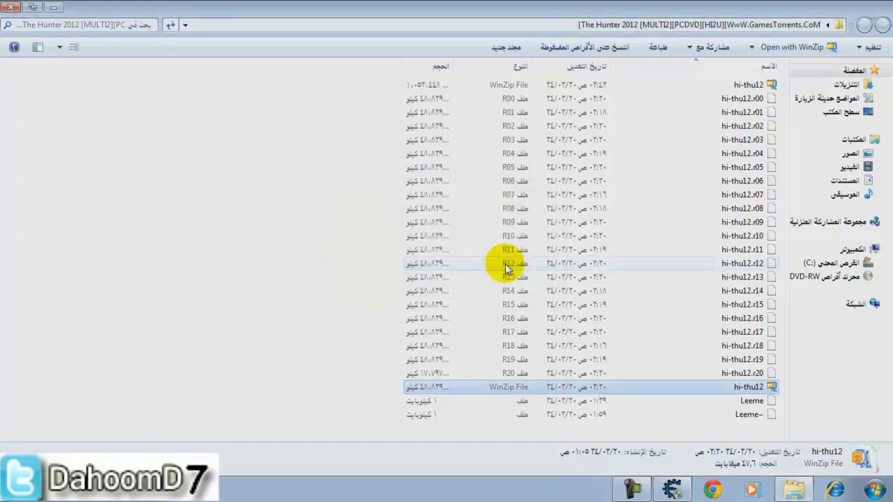
- Extract the hi-thu12.iso image into the same folder with the WinZip evaluation version
left_click(739, 85)
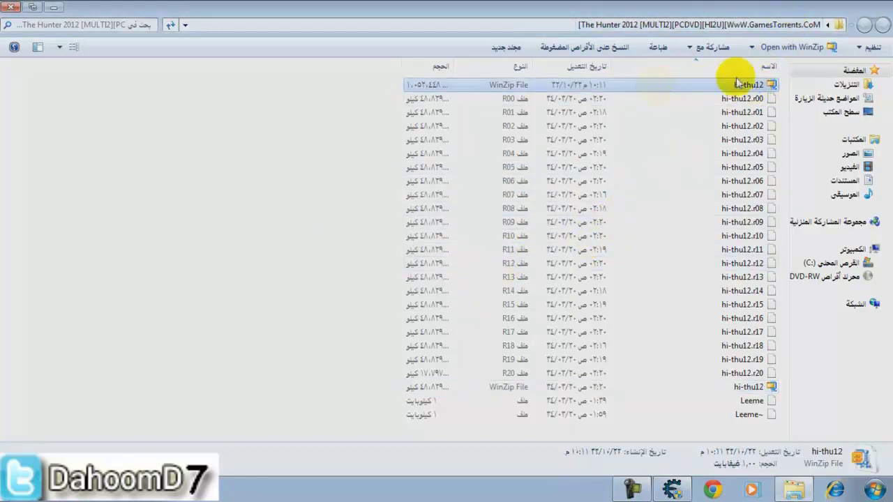
right_click(768, 86)
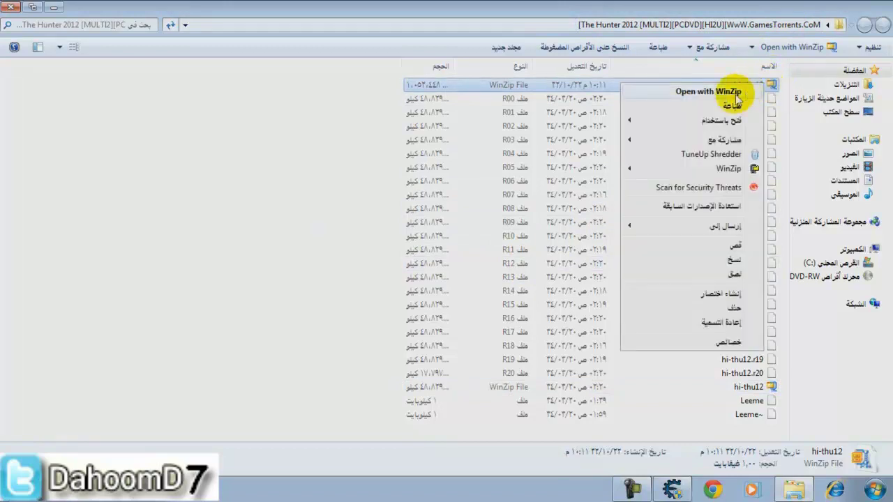
mouse_move(679, 170)
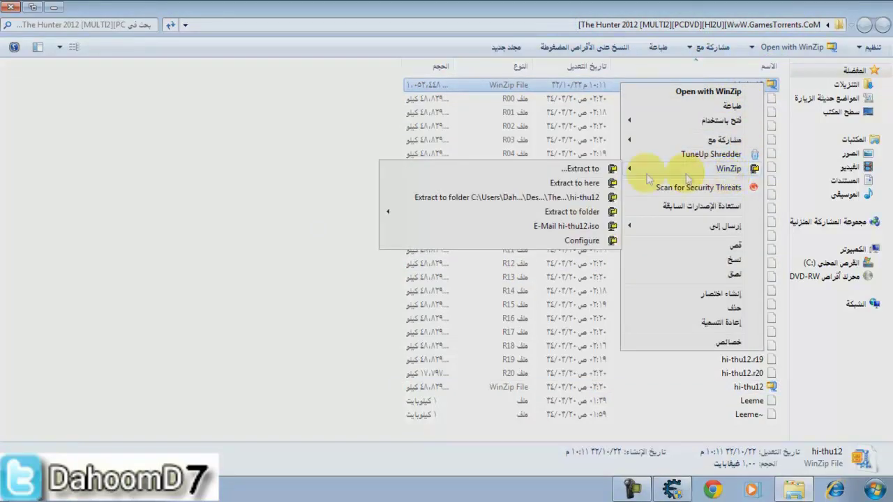
left_click(565, 182)
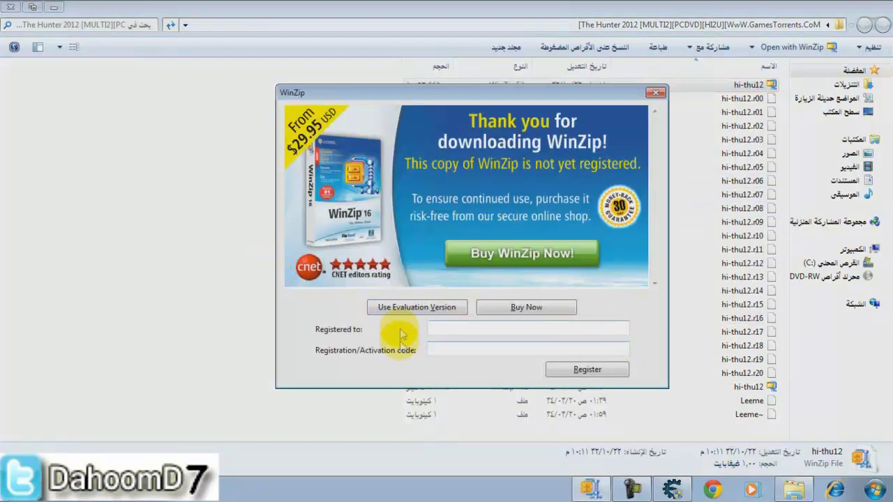
left_click(406, 310)
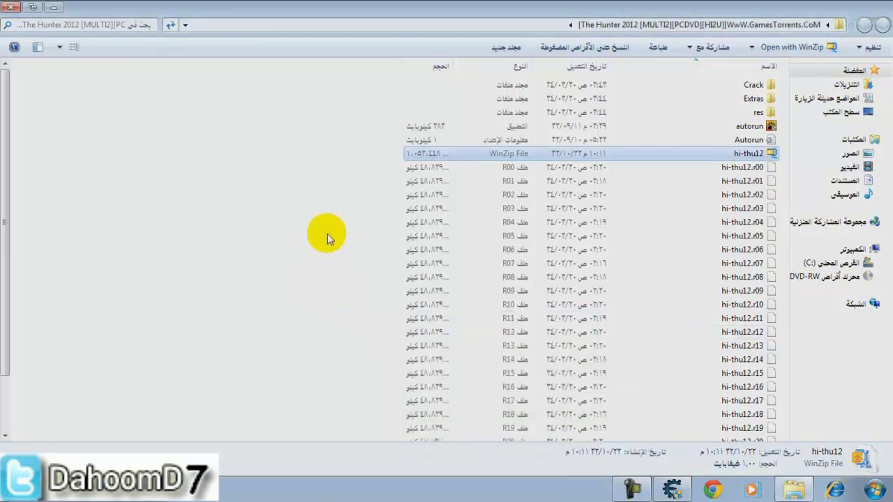
- Run the setup application at the end of the extracted file list
scroll(327, 234, "down", 2)
scroll(328, 233, "up", 2)
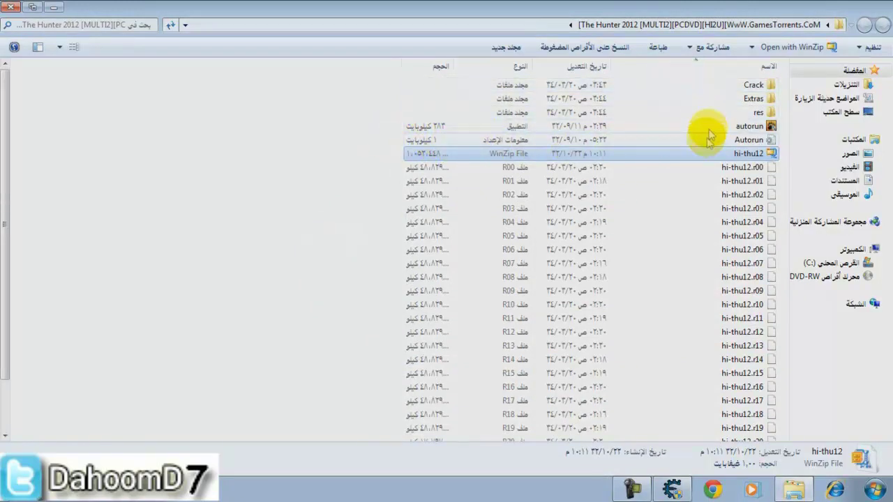
scroll(11, 125, "down", 2)
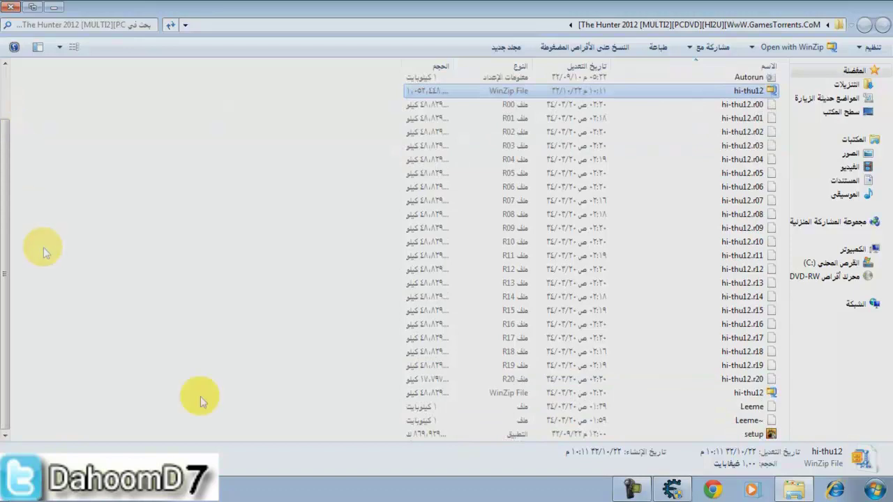
left_click(669, 433)
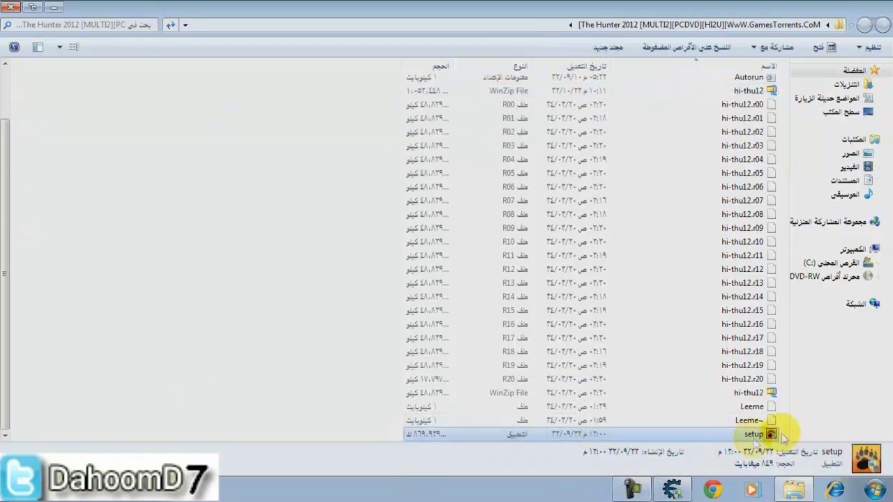
double_click(751, 435)
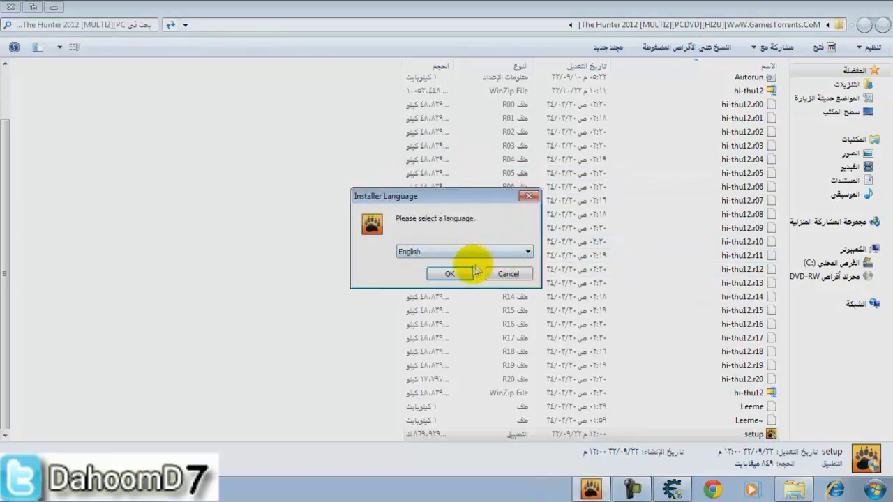
- Start installing theHunter in English, keeping the destination C:\Program Files (x86)\theHunter and the Start Menu folder theHunter
left_click(505, 252)
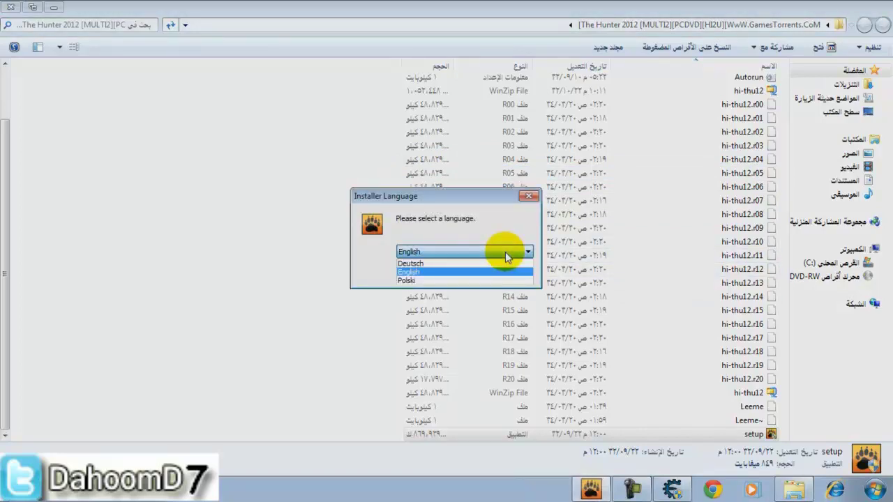
left_click(505, 252)
left_click(449, 272)
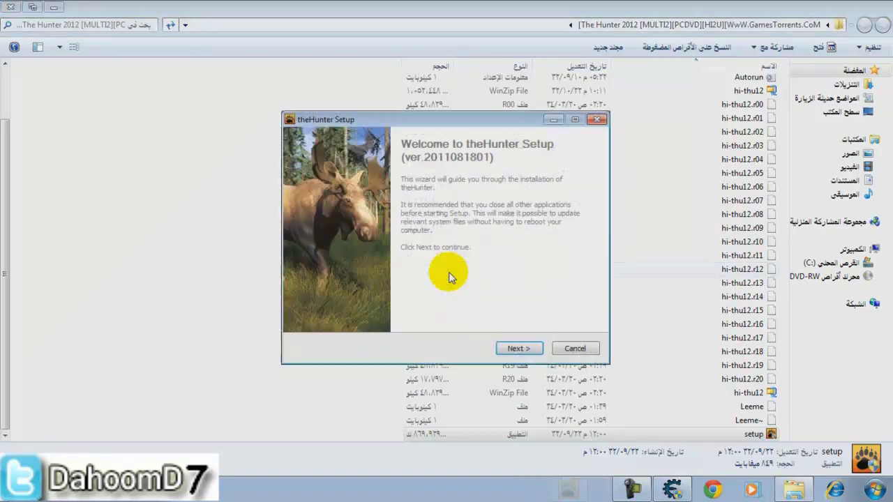
left_click(524, 350)
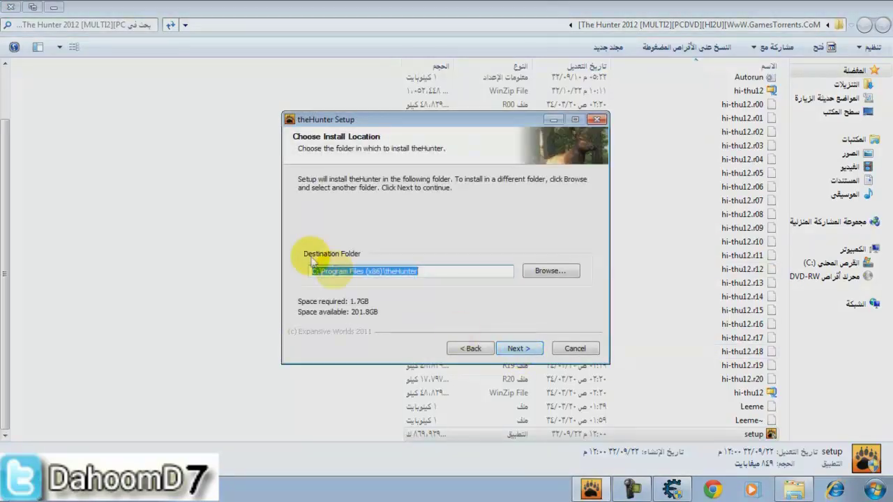
left_click(516, 347)
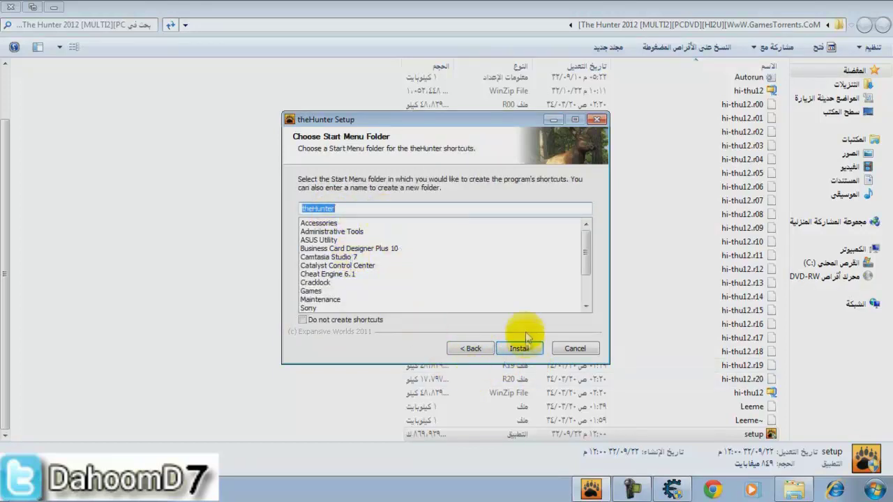
left_click(520, 350)
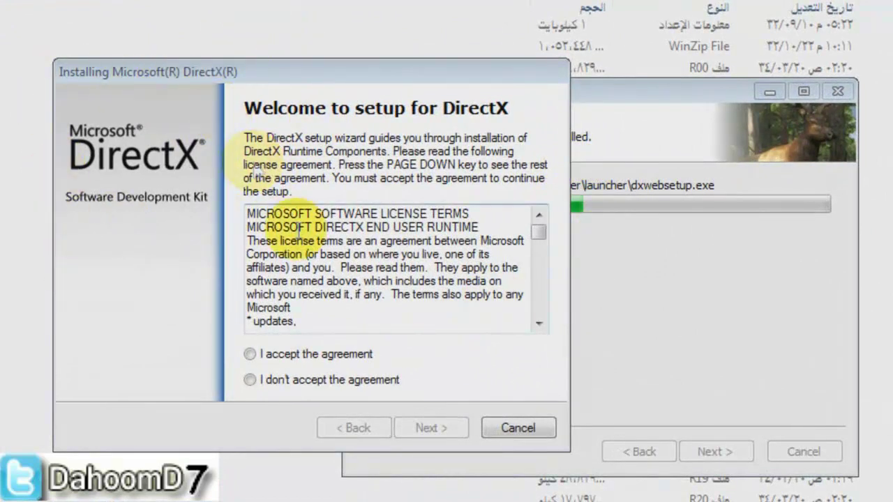
- Accept the Microsoft DirectX license agreement and complete the DirectX setup wizard
left_click(288, 357)
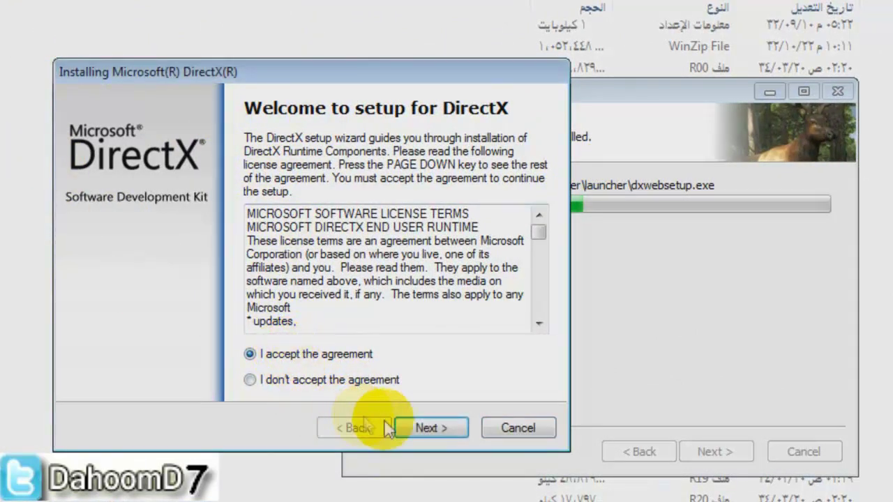
left_click(433, 429)
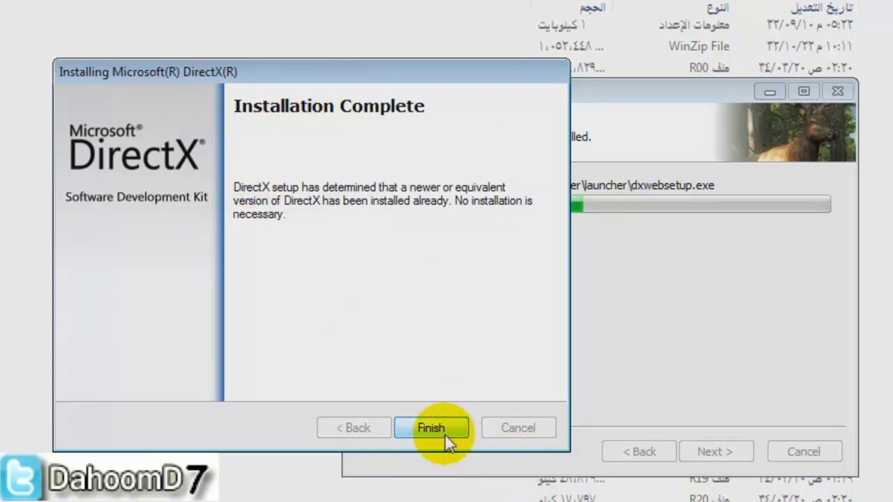
left_click(466, 427)
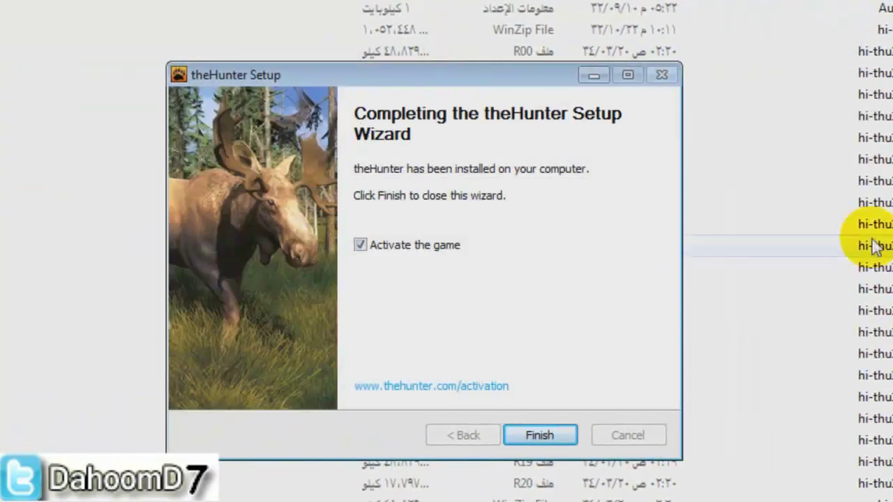
- Finish the theHunter setup wizard with game activation enabled, and close the activation page in the Chrome browser
left_click(539, 436)
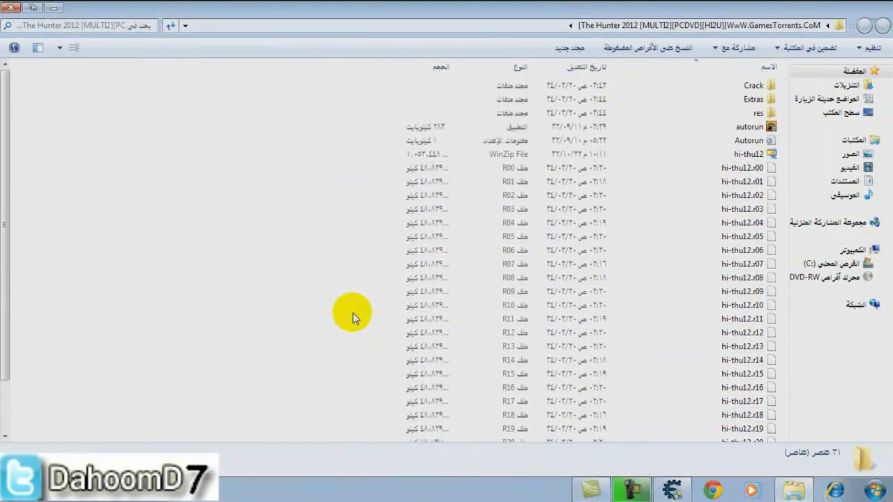
scroll(350, 316, "down", 2)
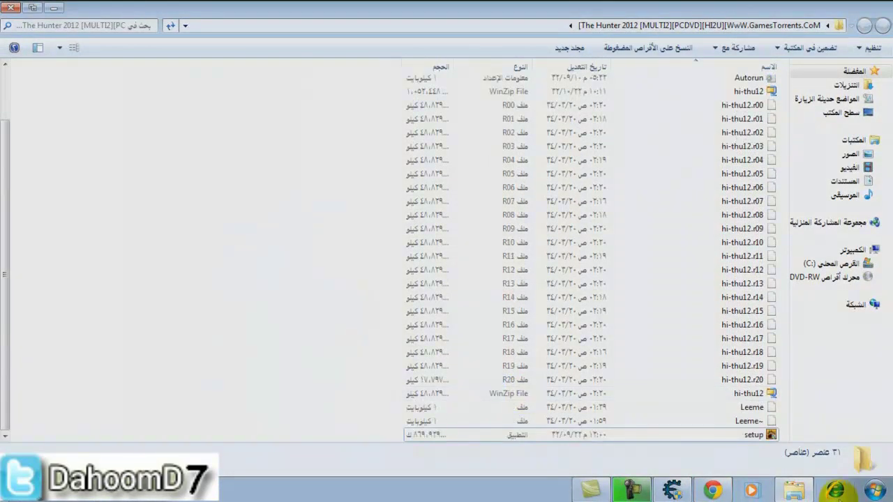
left_click(706, 490)
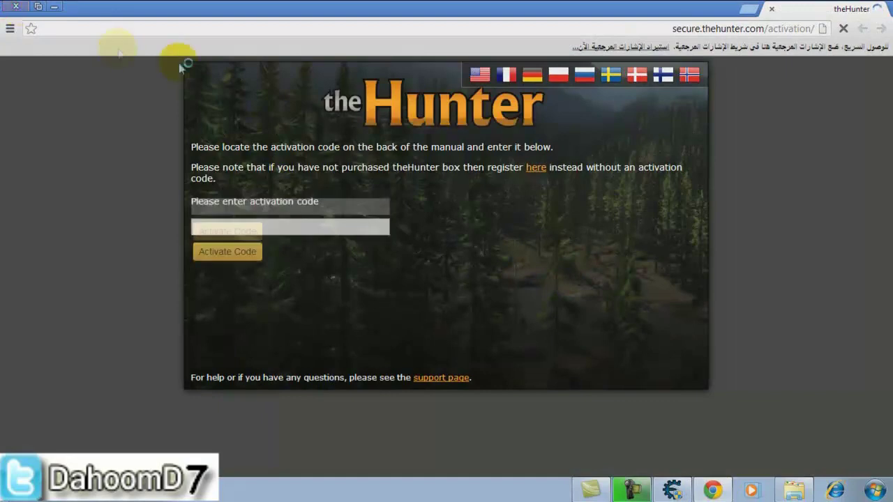
left_click(13, 7)
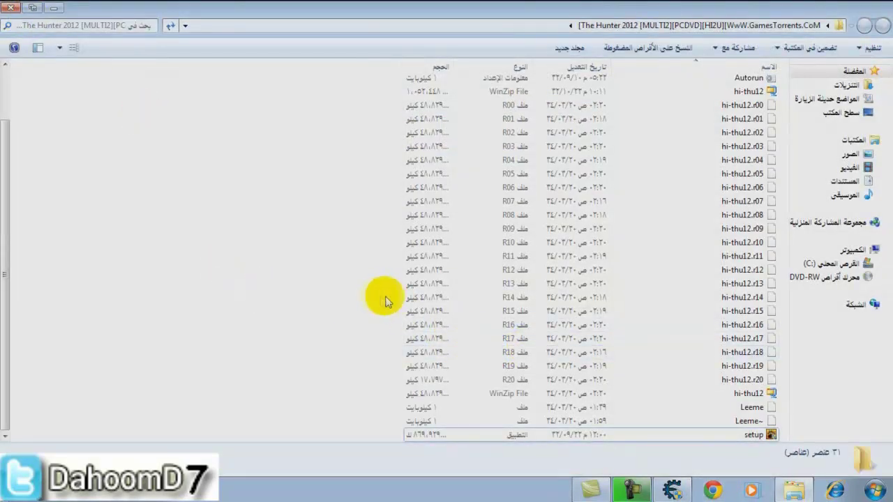
- Copy the theHunter application from the Crack folder of the extracted files, and close the folder window
scroll(386, 301, "up", 2)
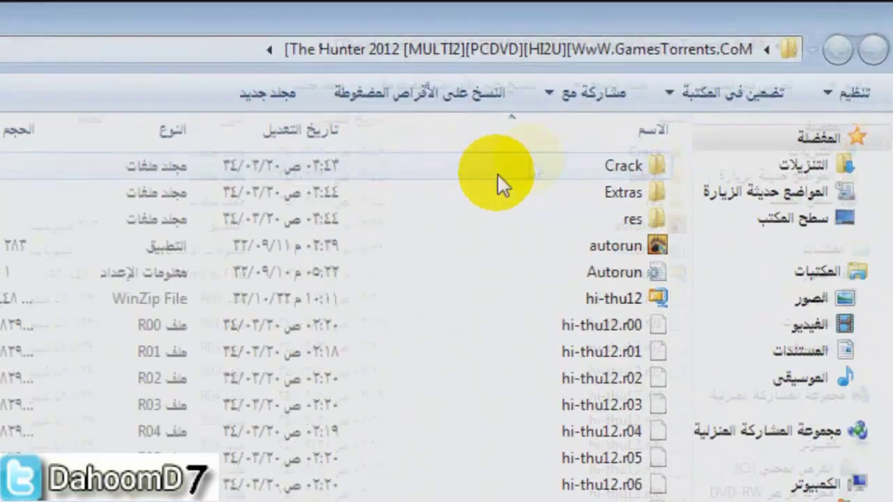
left_click(638, 166)
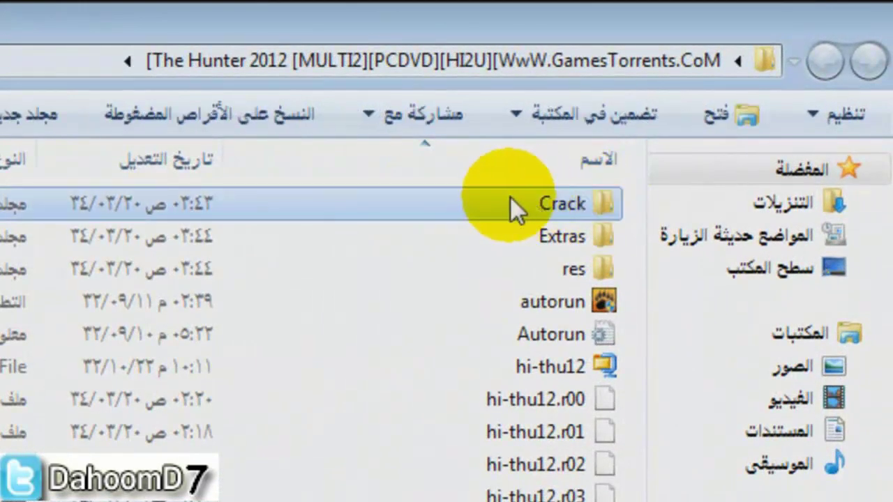
double_click(510, 198)
left_click(589, 203)
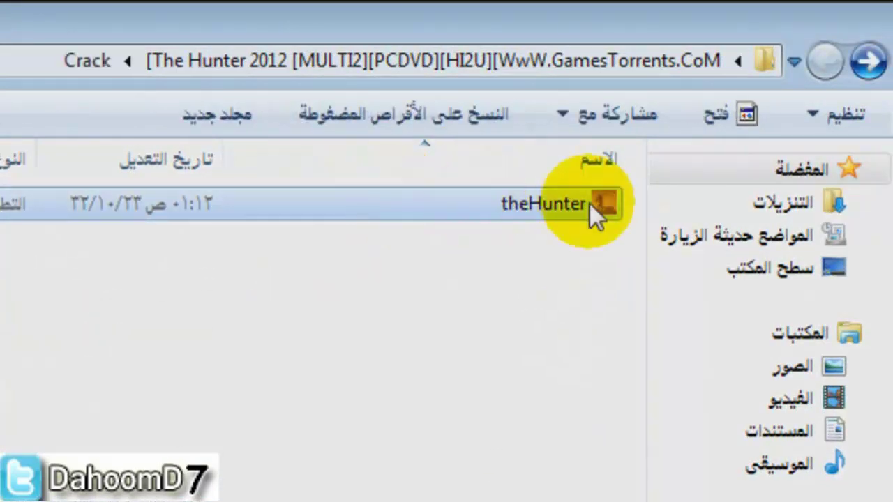
right_click(492, 213)
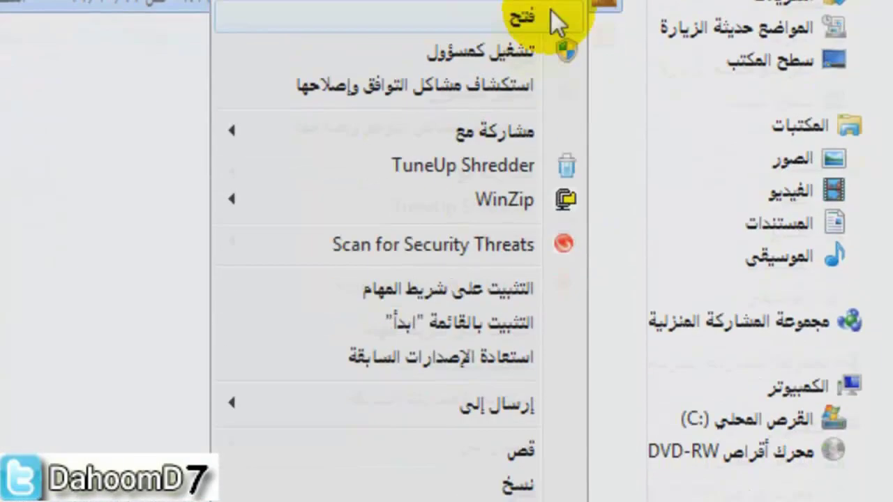
left_click(336, 364)
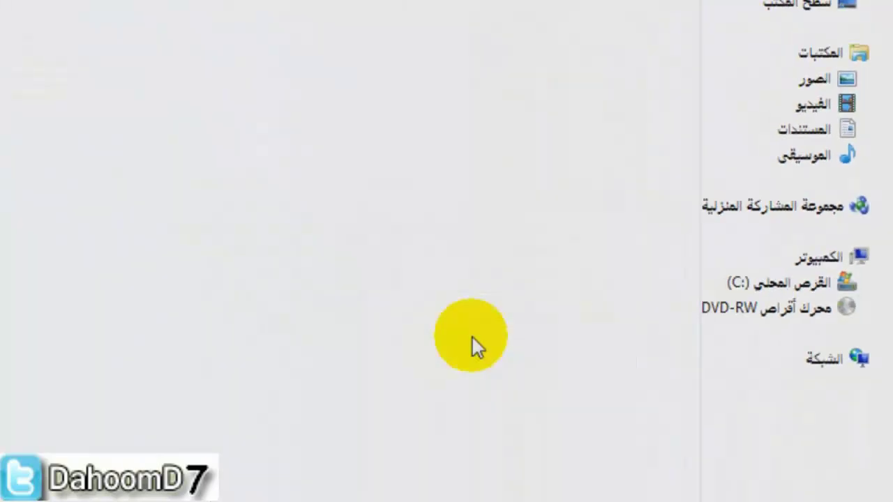
left_click(8, 4)
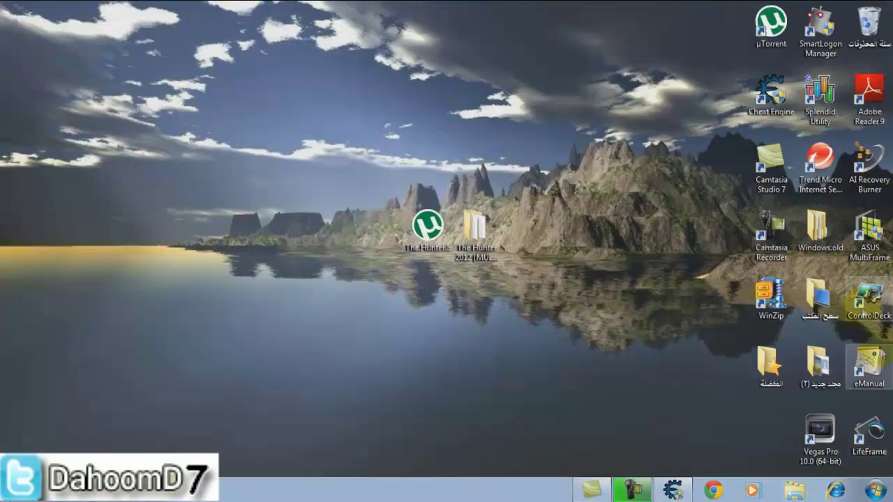
- Open the game folder of the theHunter installation in Program Files (x86) on drive C
left_click(876, 490)
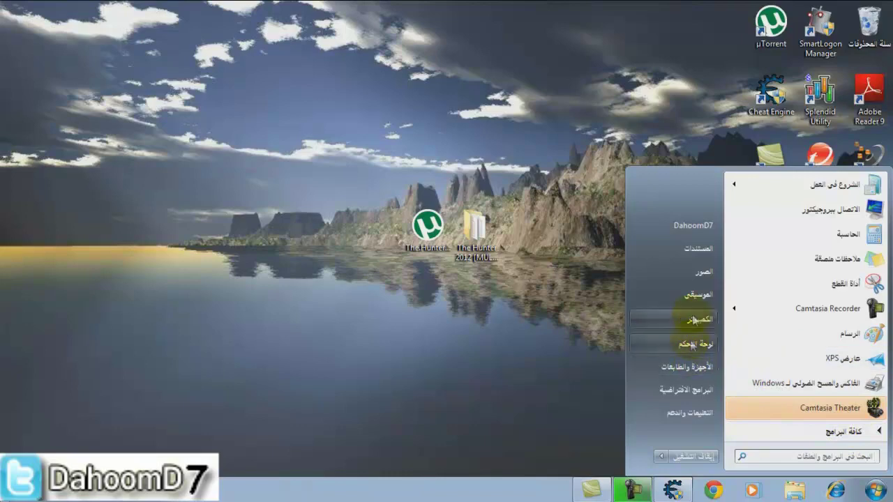
left_click(698, 318)
double_click(734, 104)
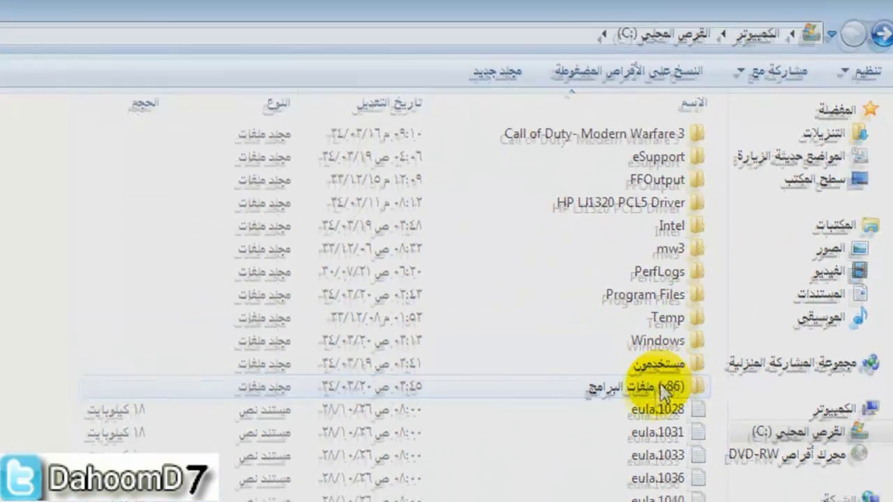
double_click(660, 390)
scroll(750, 265, "down", 1)
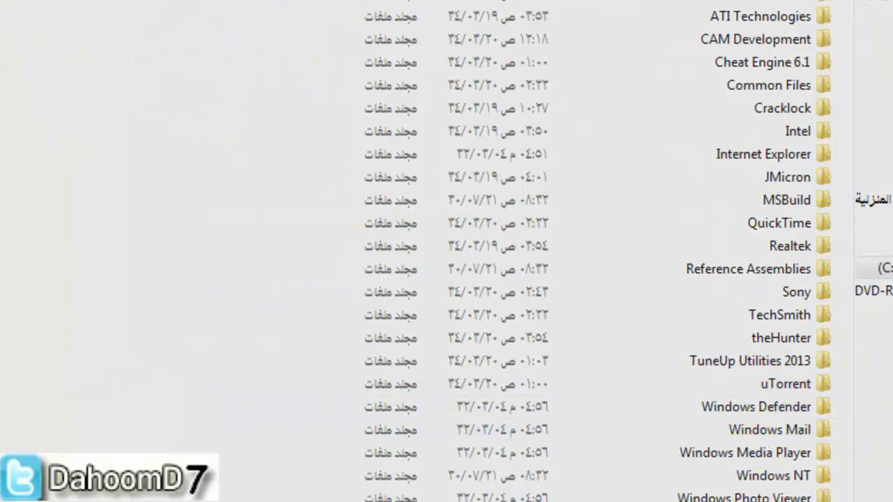
left_click(719, 333)
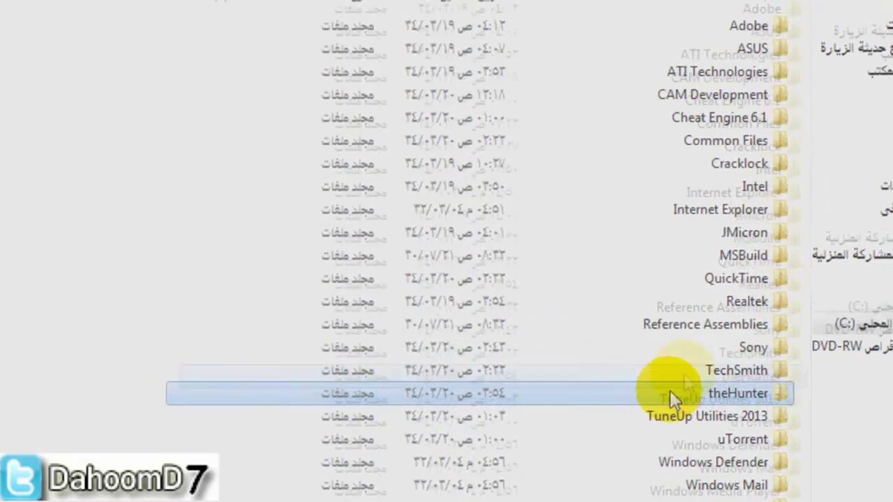
double_click(718, 339)
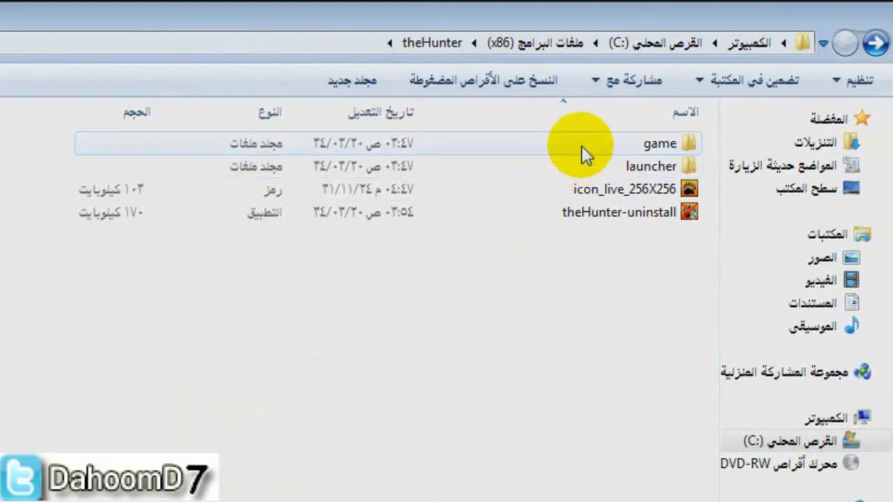
double_click(580, 145)
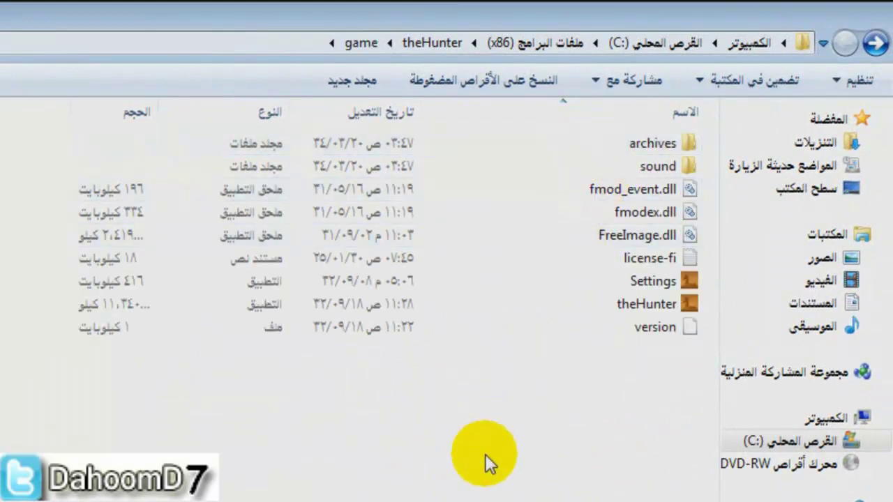
- Paste the copied theHunter.exe into the game folder, replacing the existing file
right_click(484, 454)
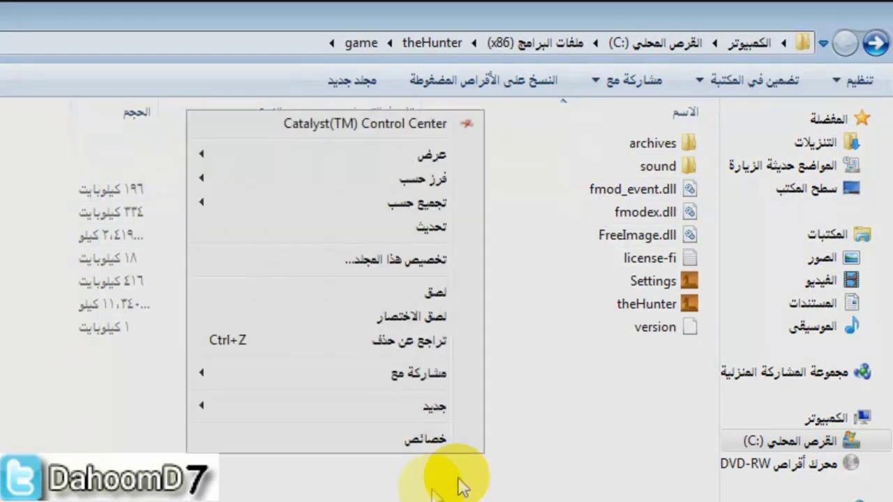
left_click(393, 301)
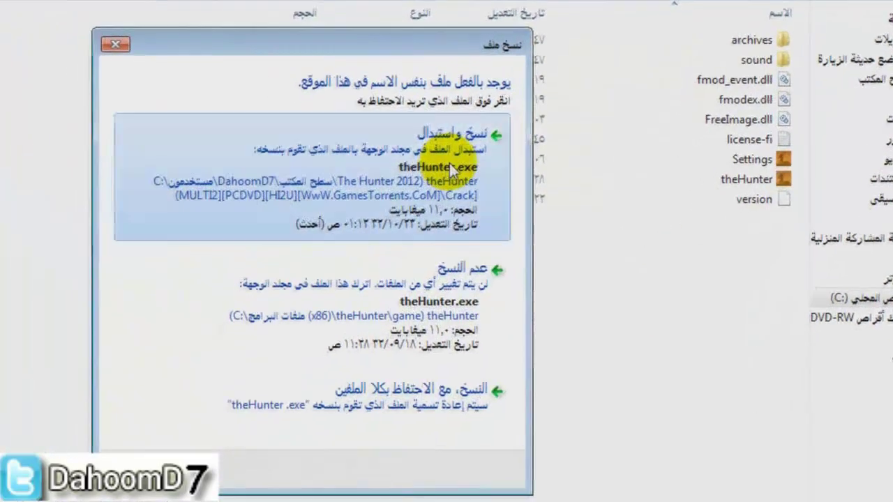
left_click(449, 163)
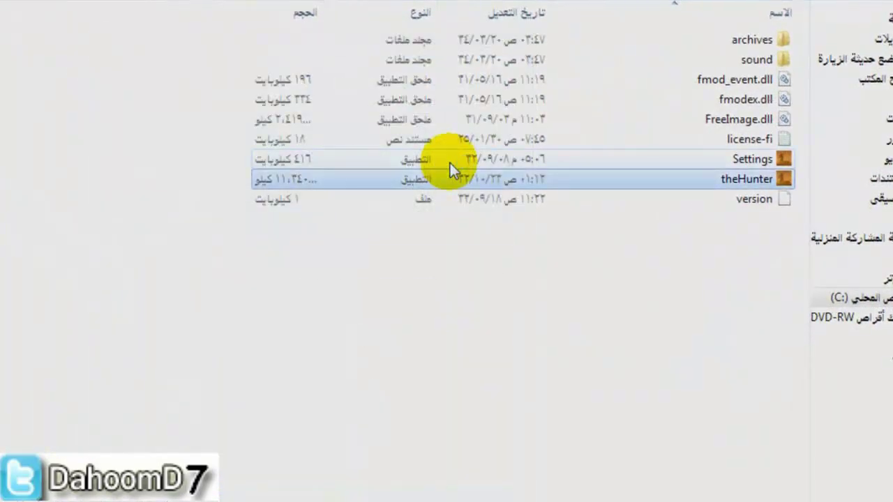
- Create a desktop shortcut for the theHunter application in the game folder, and close the folder window
left_click(661, 186)
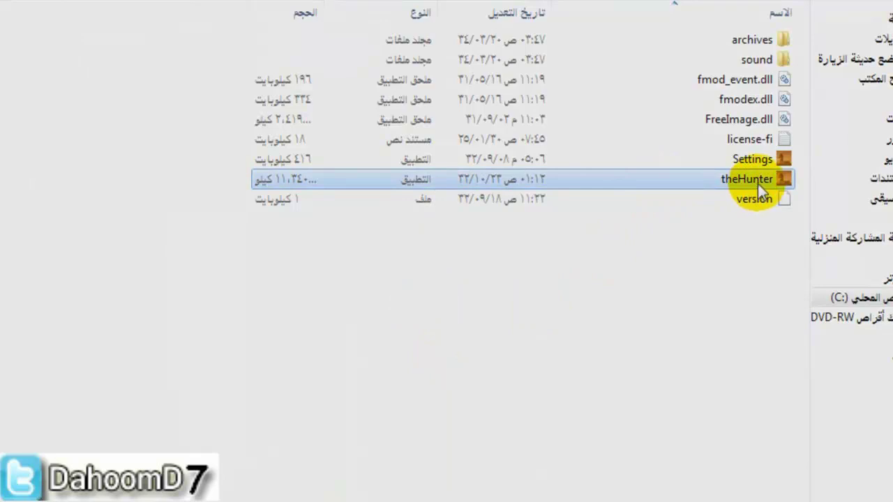
right_click(757, 185)
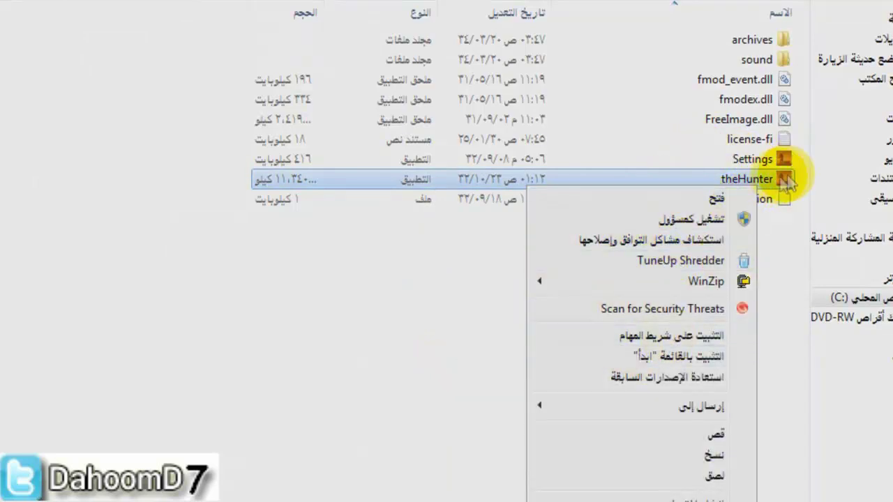
right_click(775, 182)
mouse_move(646, 392)
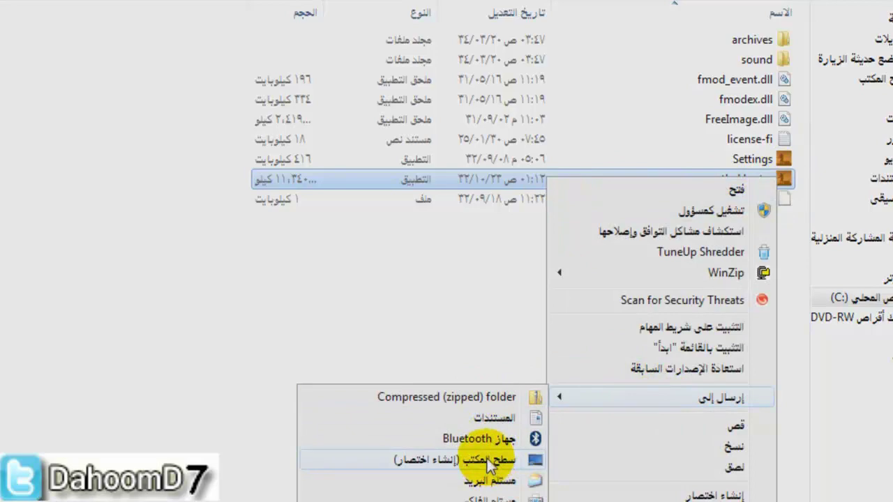
left_click(492, 464)
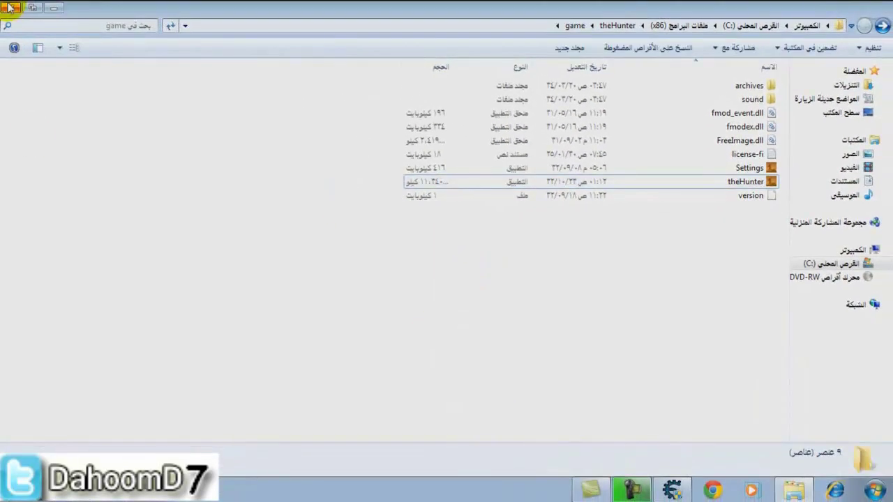
left_click(9, 7)
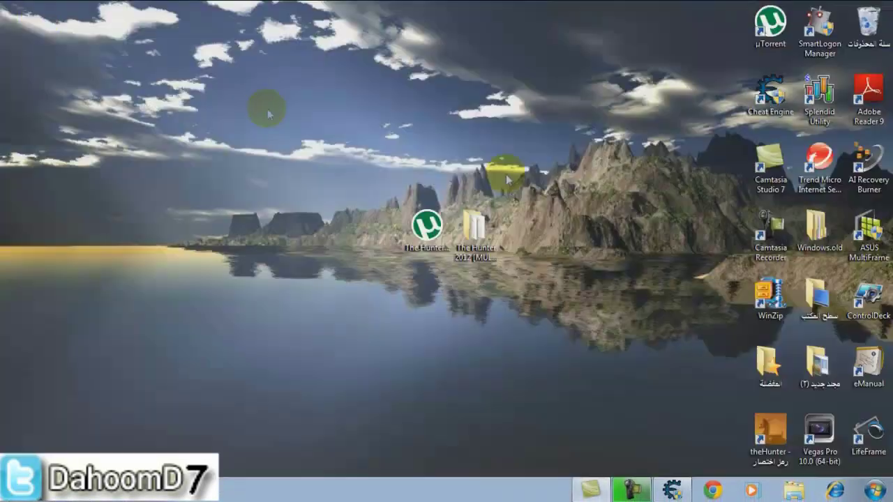
- Rename the new desktop shortcut as theHunter, removing the shortcut suffix from its name
left_click(781, 446)
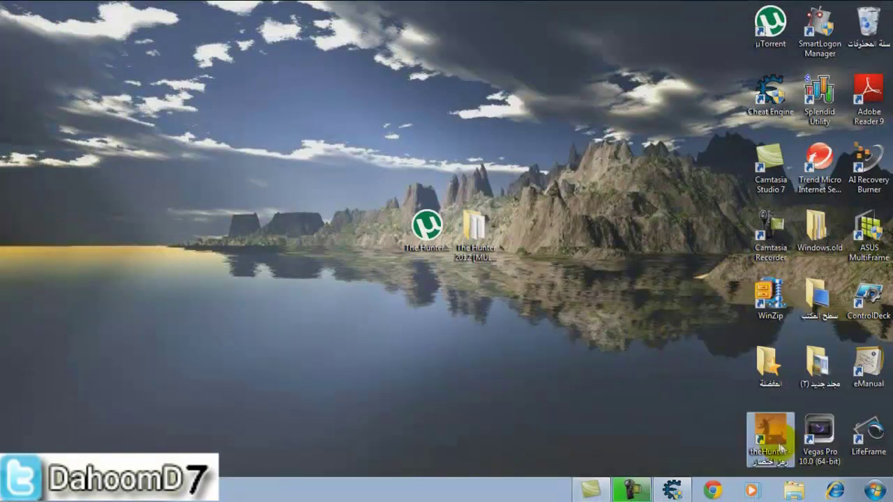
right_click(781, 447)
left_click(763, 407)
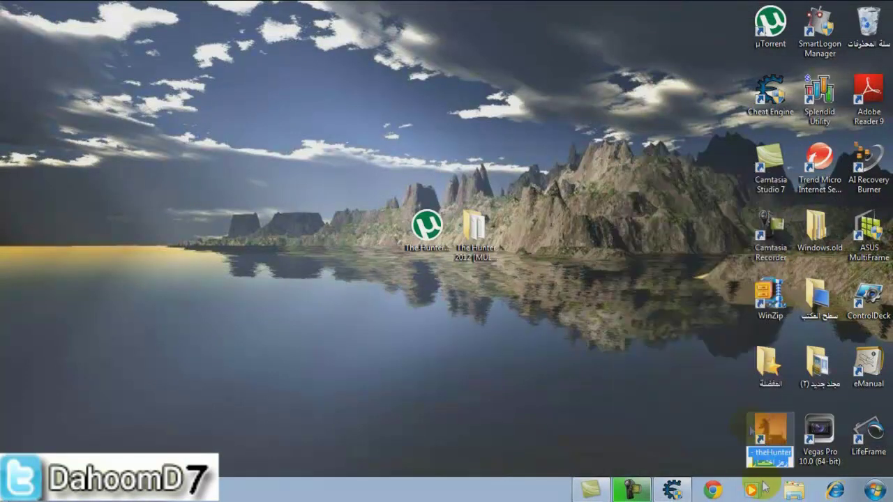
left_click_drag(752, 454, 738, 480)
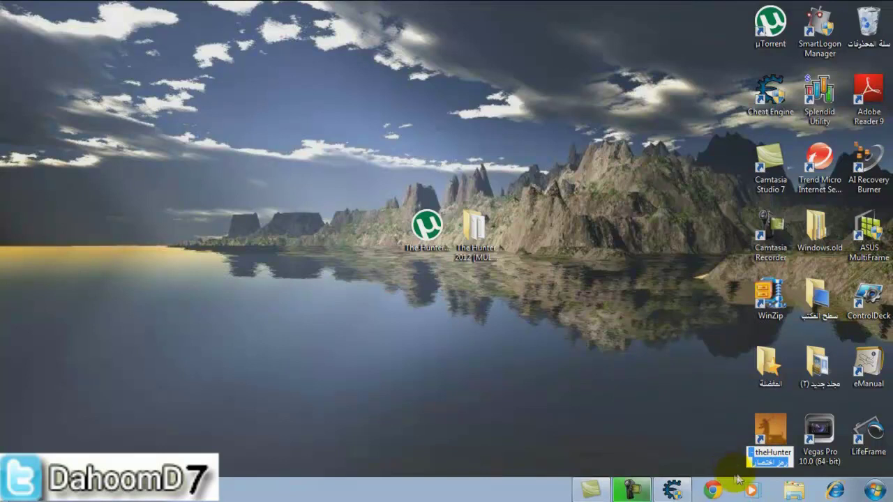
key("BackSpace")
key("Return")
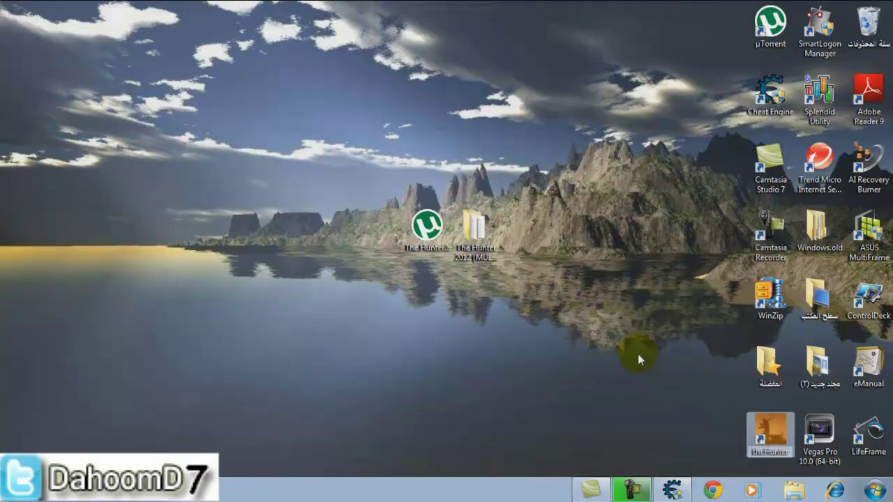